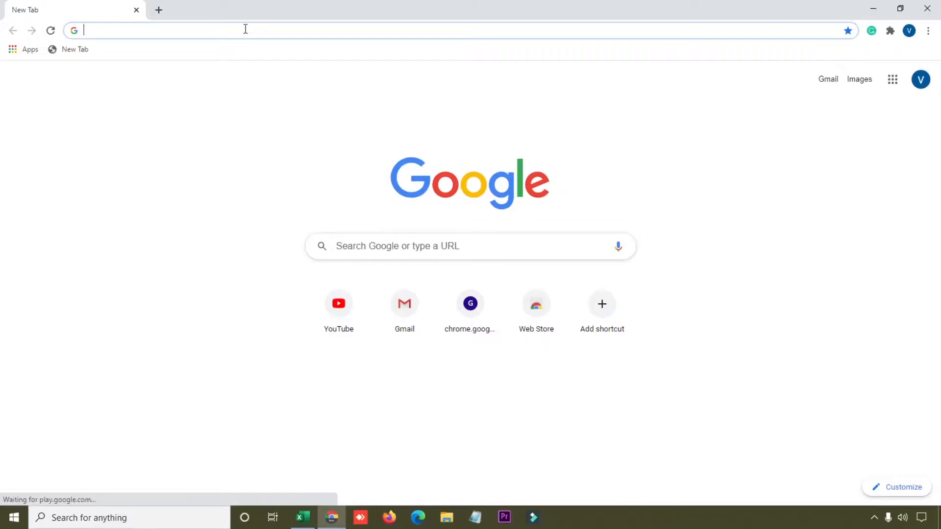
Step: Search Google for "google doc", go to Google Docs for personal use and create a blank document
{"action": "type", "text": "google doc"}
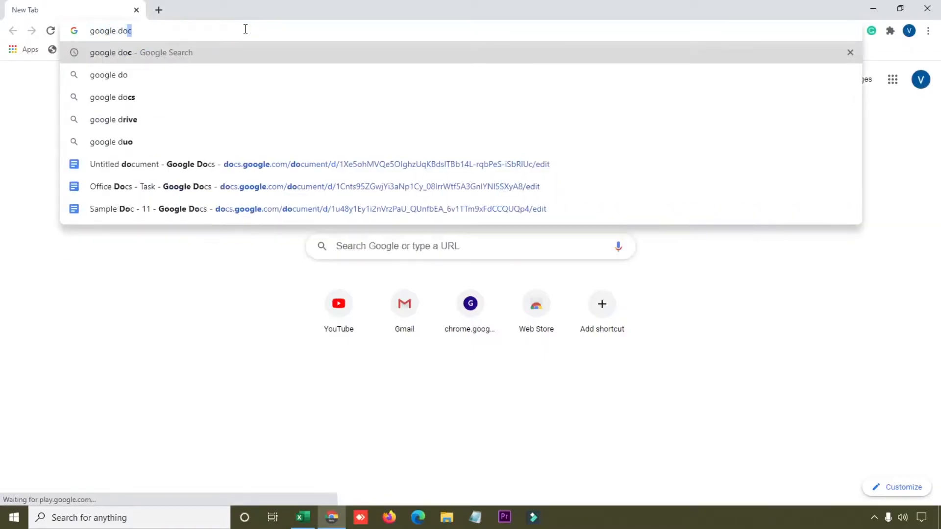
{"action": "key", "text": "Return"}
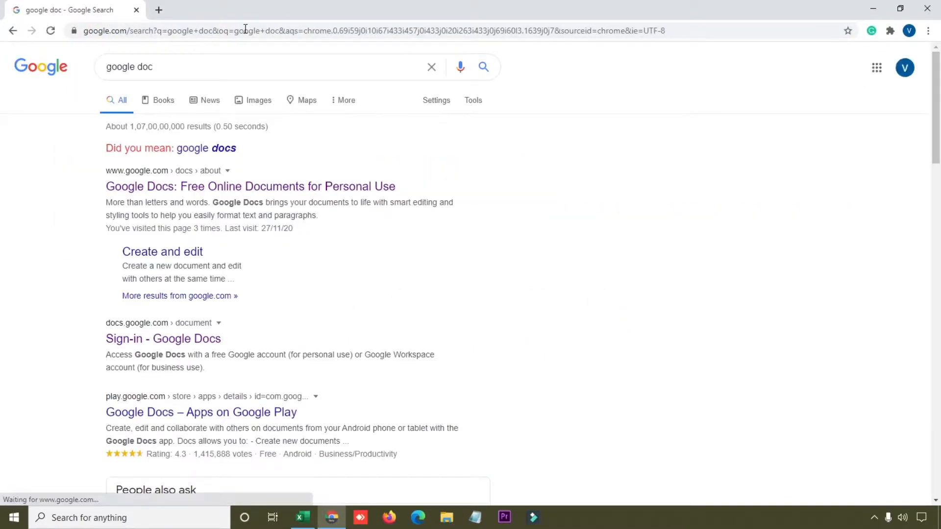
{"action": "left_click", "coordinate": [136, 187]}
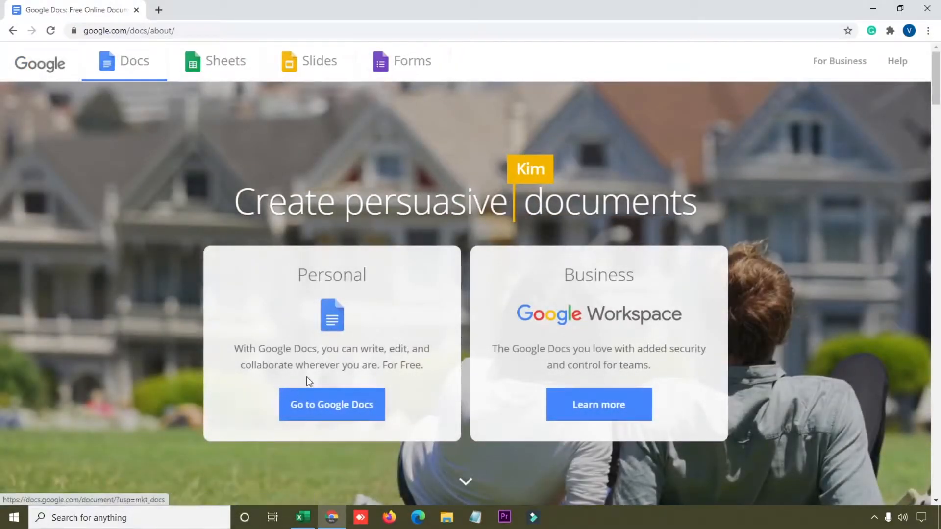
{"action": "left_click", "coordinate": [329, 411]}
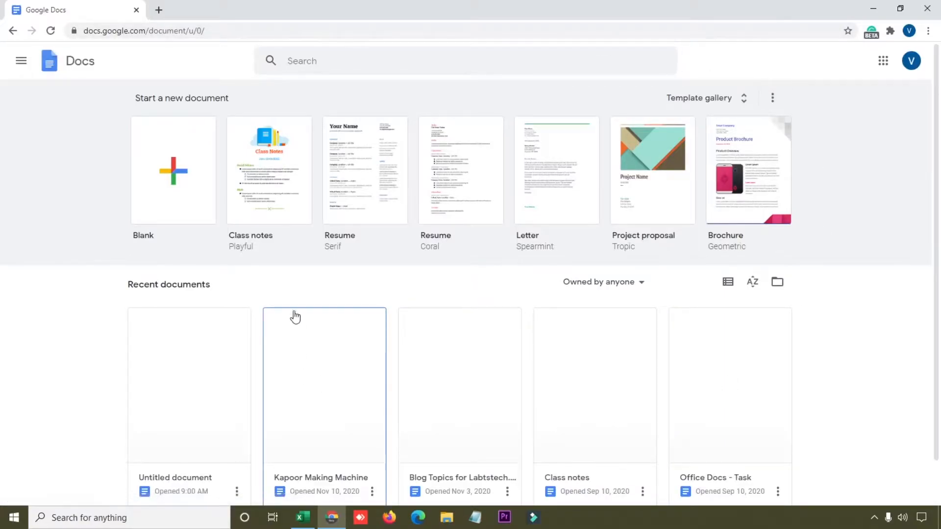
{"action": "left_click", "coordinate": [174, 179]}
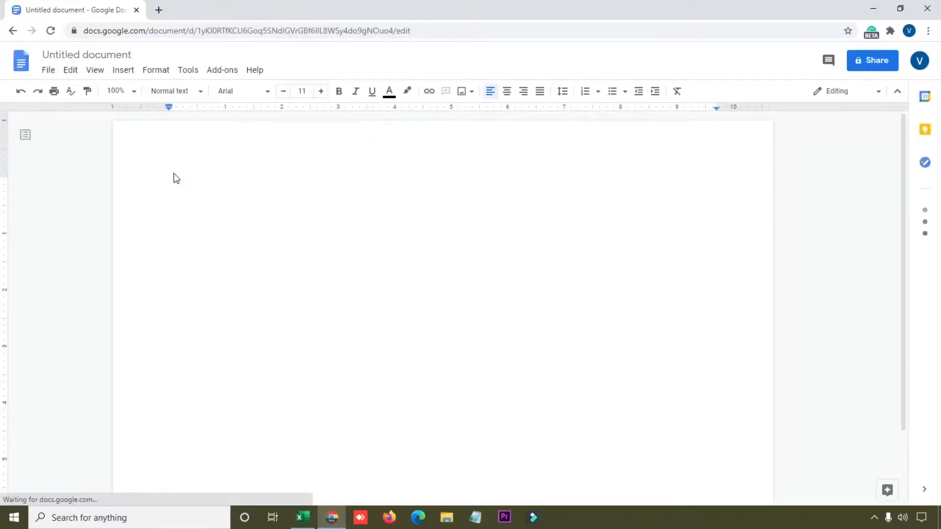
Step: Rename the untitled document as Graph
{"action": "left_click", "coordinate": [114, 51]}
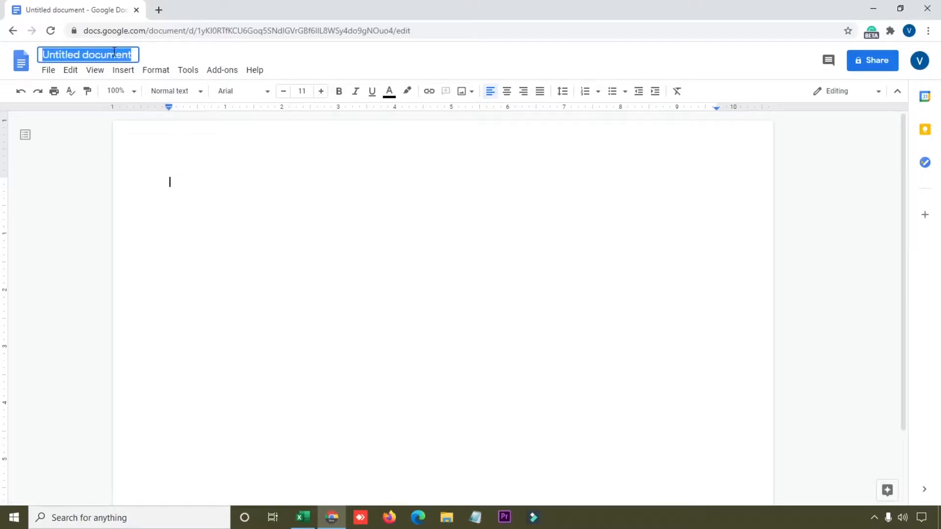
{"action": "type", "text": "Grapj"}
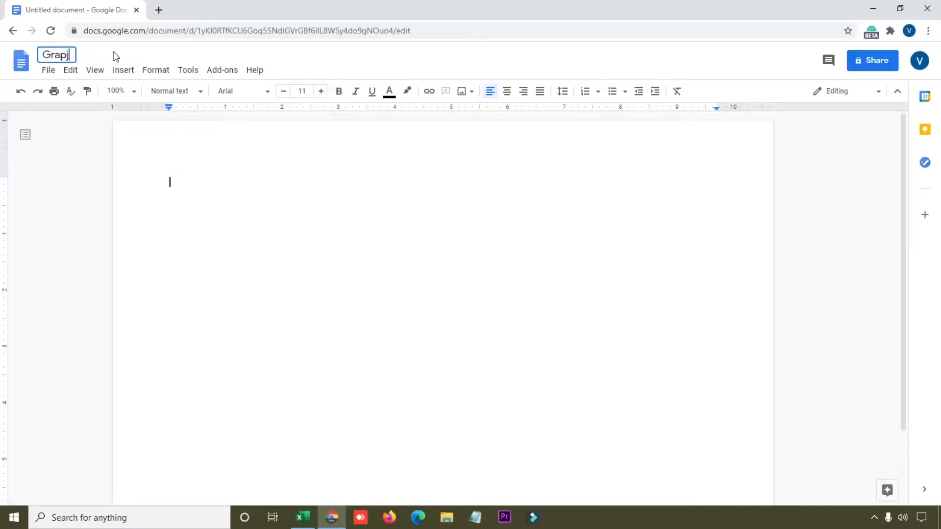
{"action": "key", "text": "BackSpace"}
{"action": "type", "text": "h"}
{"action": "left_click", "coordinate": [322, 200]}
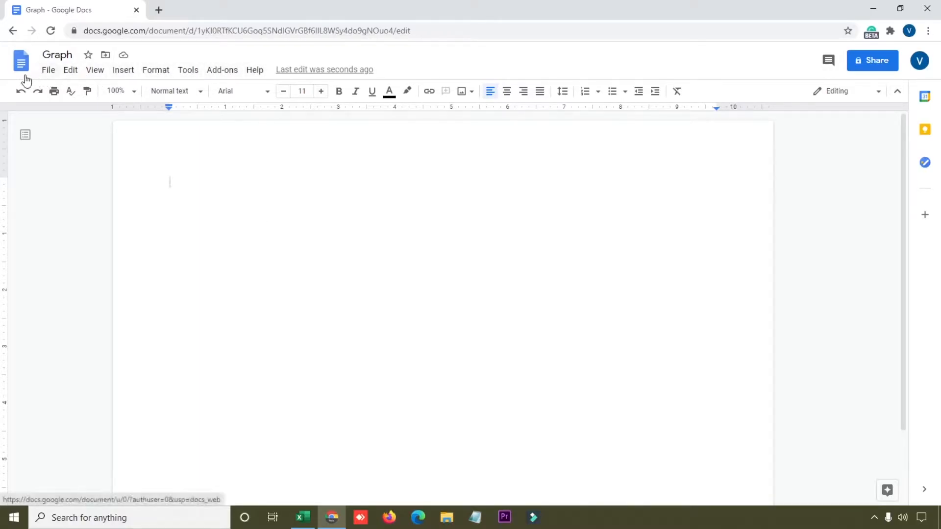
Step: Insert a pie chart into the empty document
{"action": "left_click", "coordinate": [123, 70]}
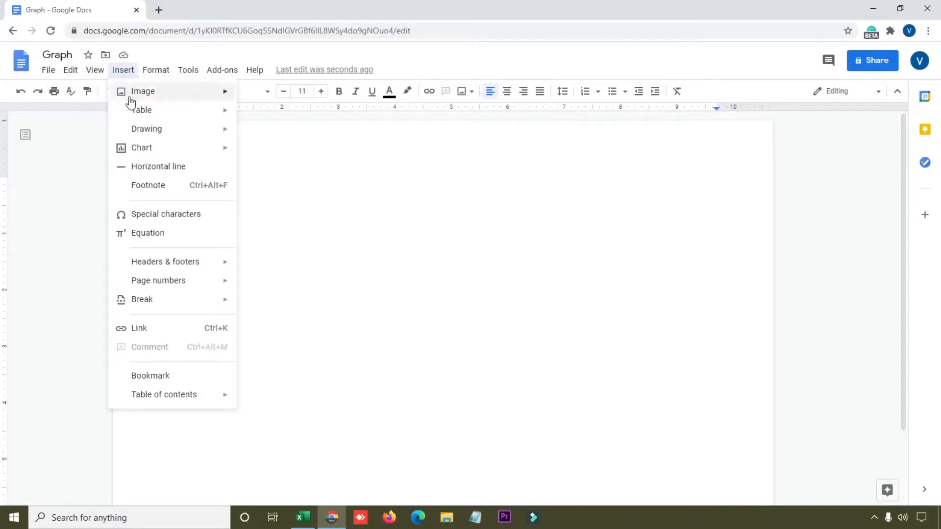
{"action": "mouse_move", "coordinate": [180, 154]}
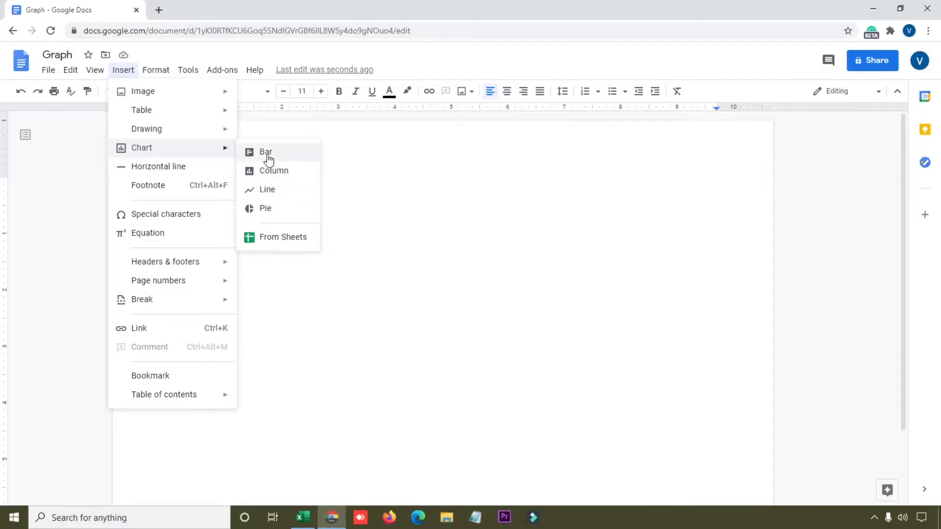
{"action": "left_click", "coordinate": [259, 213]}
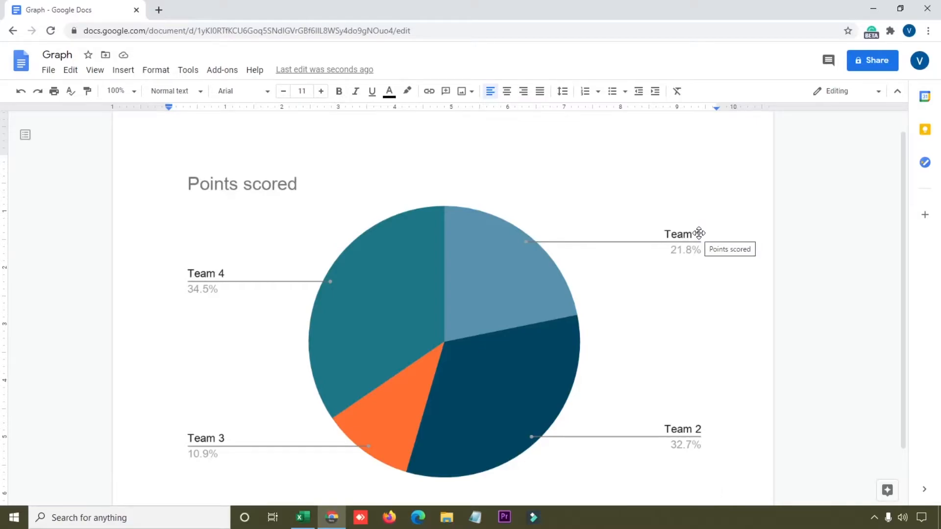
Step: Open the source spreadsheet linked to the inserted pie chart
{"action": "left_click", "coordinate": [460, 325]}
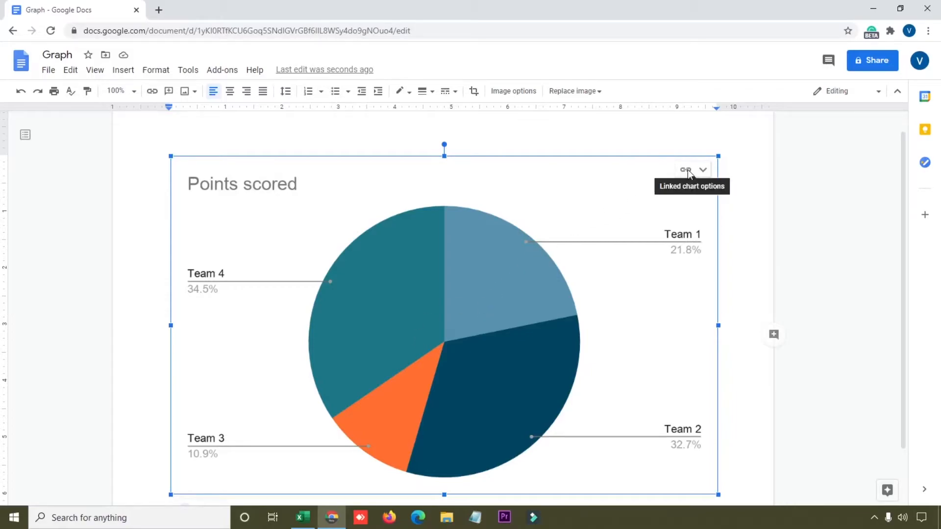
{"action": "left_click", "coordinate": [704, 171]}
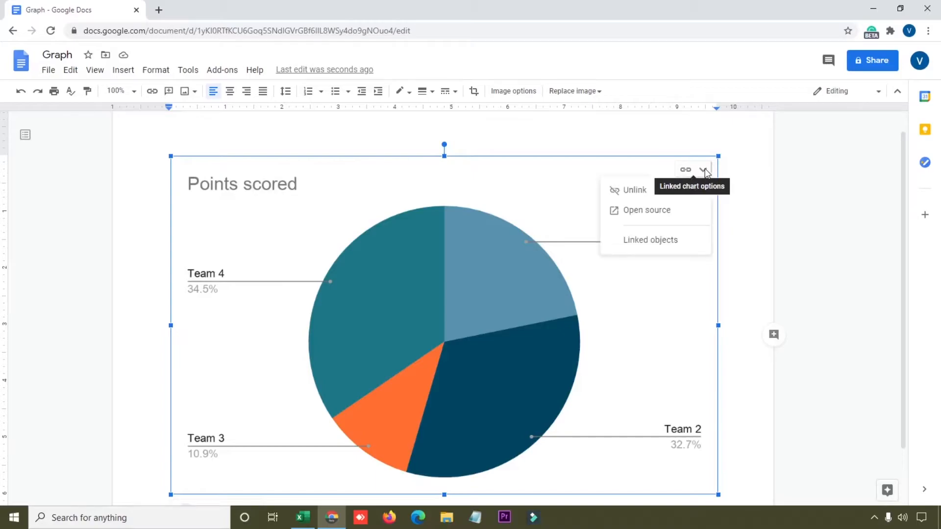
{"action": "left_click", "coordinate": [644, 211]}
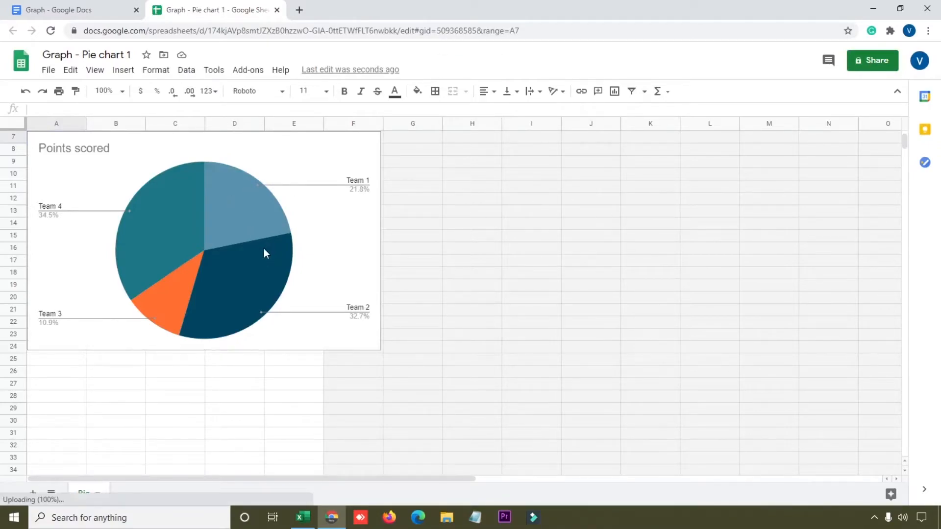
Step: Move the pie chart in the source spreadsheet beside the data table, starting at column F in row 1
{"action": "scroll", "coordinate": [264, 253], "scroll_direction": "up", "scroll_amount": 3}
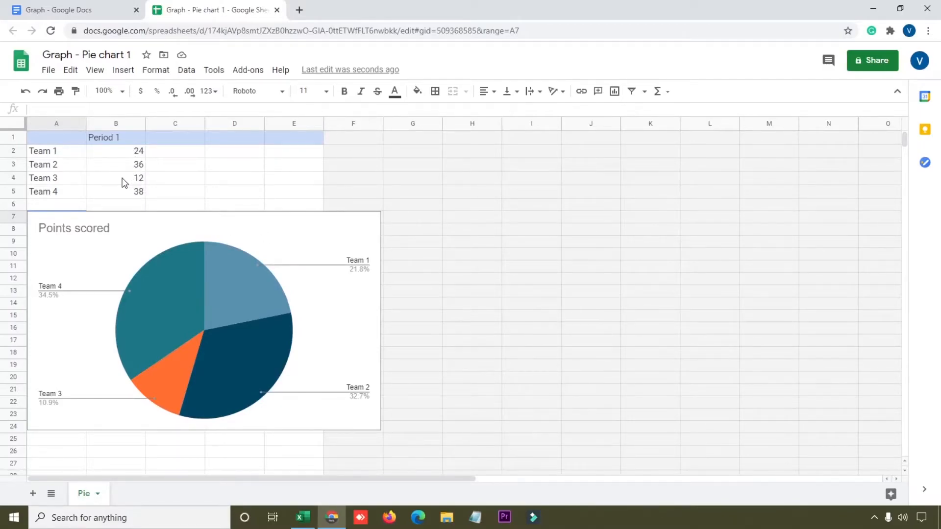
{"action": "left_click", "coordinate": [77, 9]}
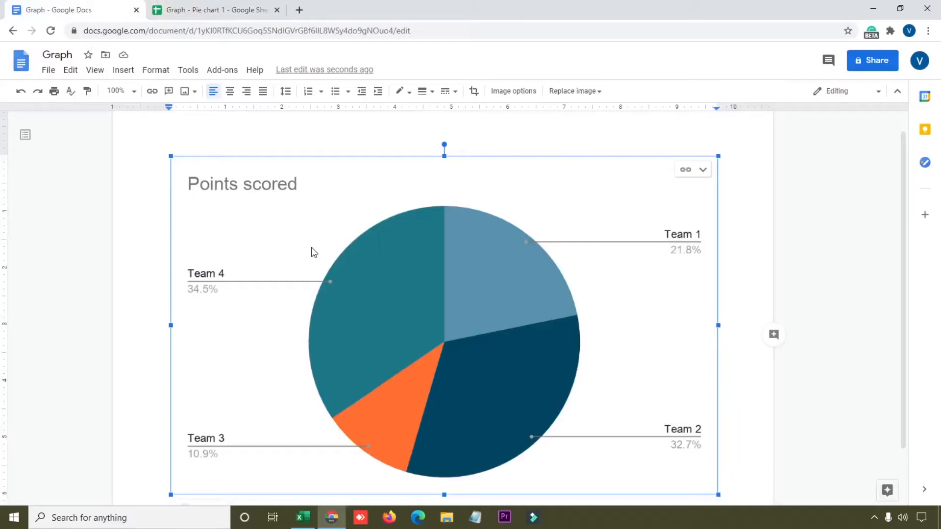
{"action": "left_click", "coordinate": [228, 6]}
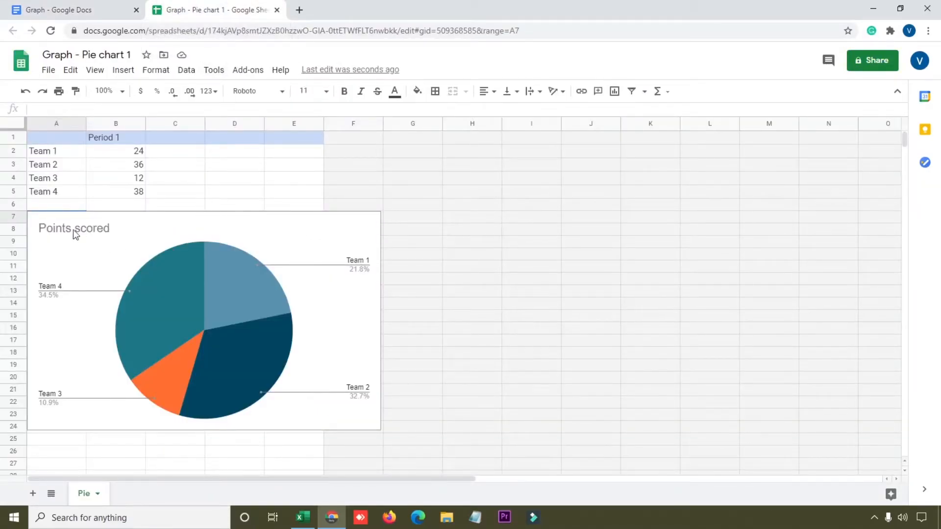
{"action": "left_click", "coordinate": [234, 249]}
{"action": "left_click_drag", "start_coordinate": [191, 246], "coordinate": [489, 164]}
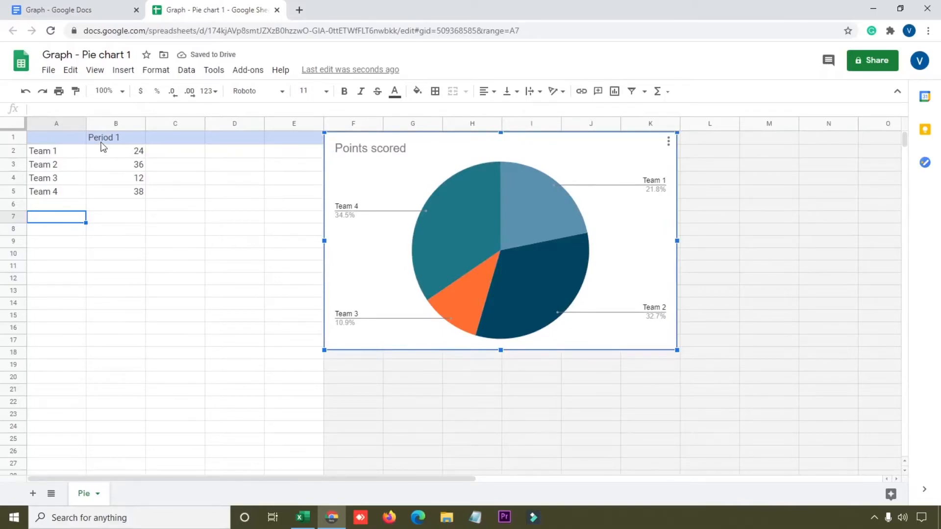
Step: Replace the Team 1 label in cell A2 with Friends
{"action": "left_click", "coordinate": [62, 152]}
{"action": "double_click", "coordinate": [61, 152]}
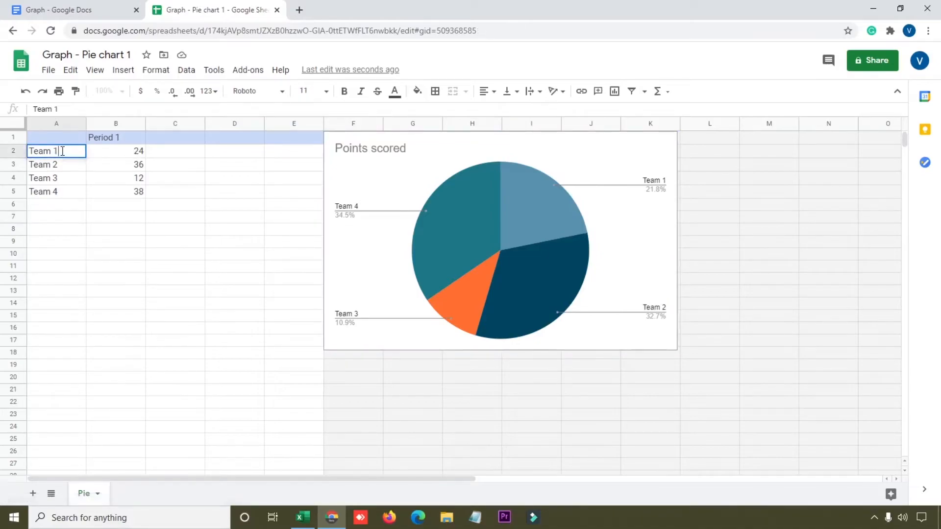
{"action": "key", "text": "BackSpace"}
{"action": "key", "text": "BackSpace"}
{"action": "key", "text": "BackSpace"}
{"action": "key", "text": "BackSpace"}
{"action": "key", "text": "BackSpace"}
{"action": "key", "text": "BackSpace"}
{"action": "type", "text": "Friends"}
{"action": "key", "text": "Return"}
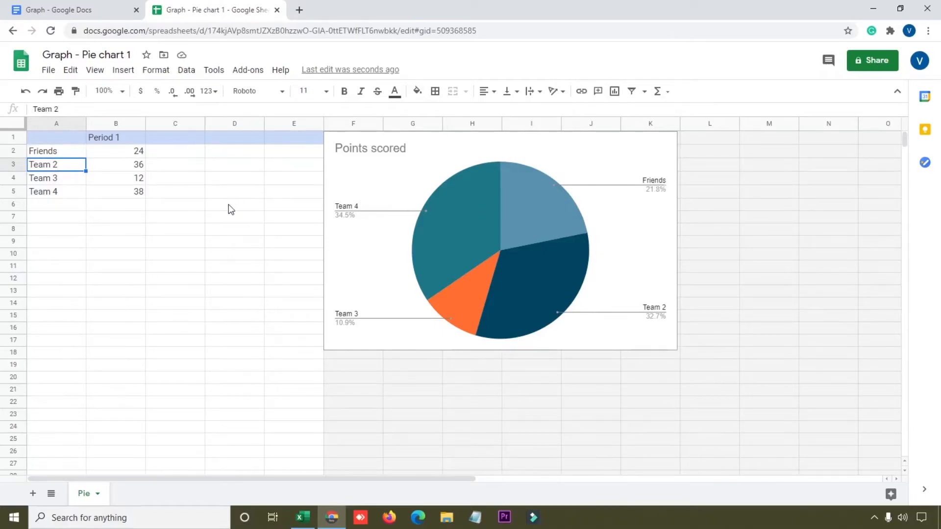
Step: Set the Period 1 values to 34 for Friends, 100 for Team 2, 60 for Team 3 and 70 for Team 4
{"action": "left_click", "coordinate": [132, 157]}
{"action": "left_click", "coordinate": [136, 169]}
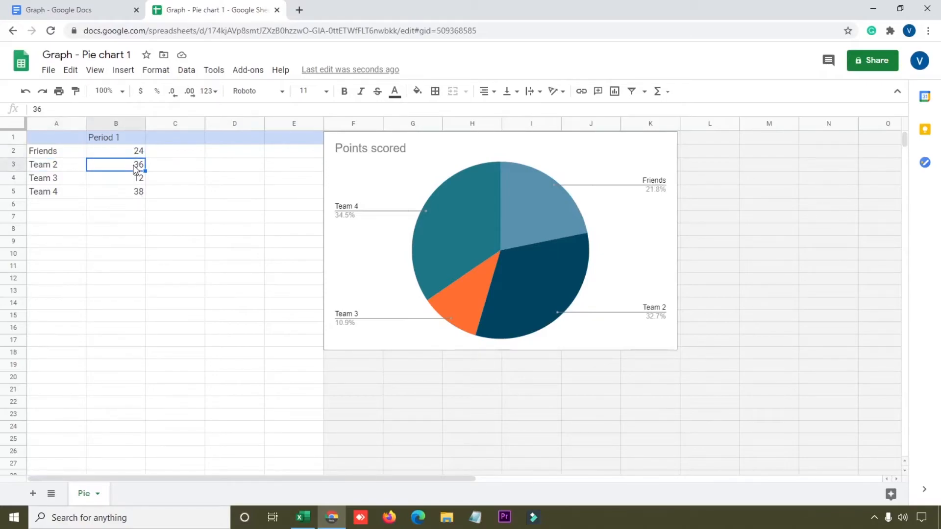
{"action": "type", "text": "100"}
{"action": "key", "text": "Return"}
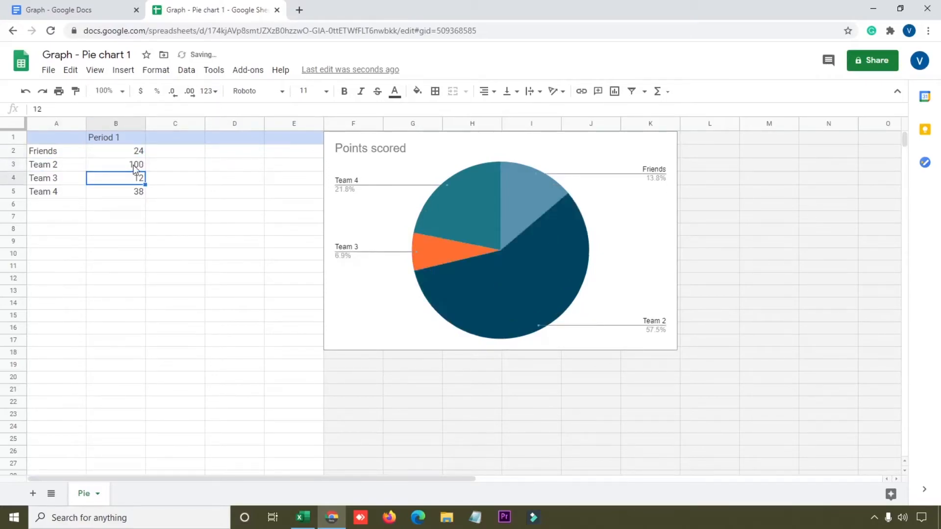
{"action": "type", "text": "60"}
{"action": "key", "text": "Return"}
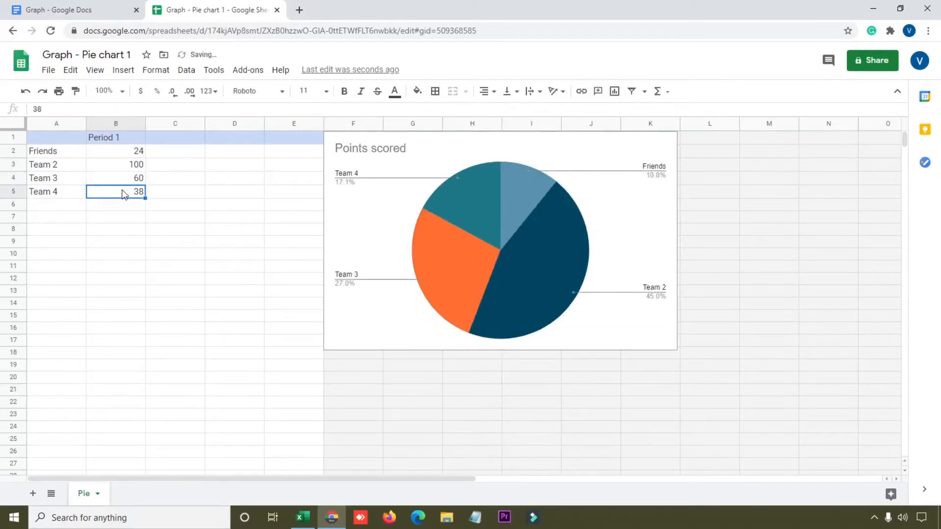
{"action": "type", "text": "70"}
{"action": "key", "text": "Return"}
{"action": "left_click", "coordinate": [128, 155]}
{"action": "type", "text": "34"}
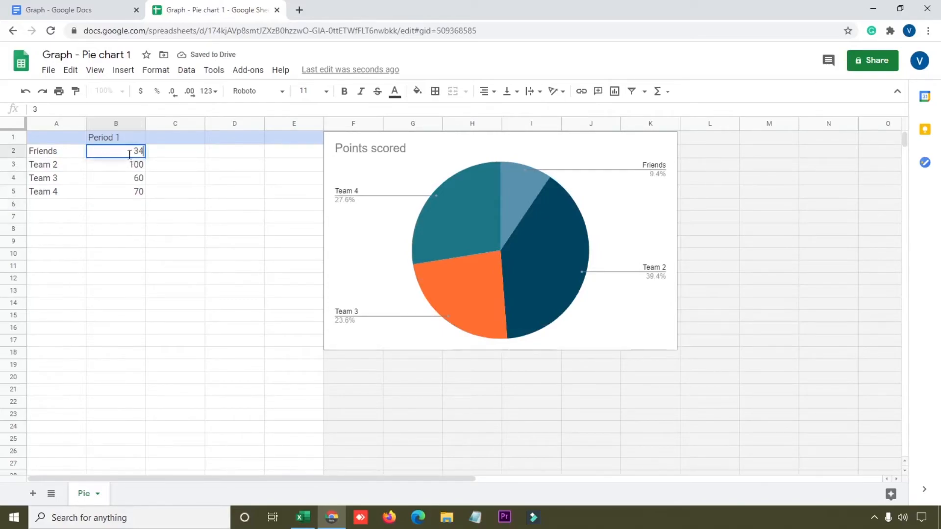
{"action": "key", "text": "Return"}
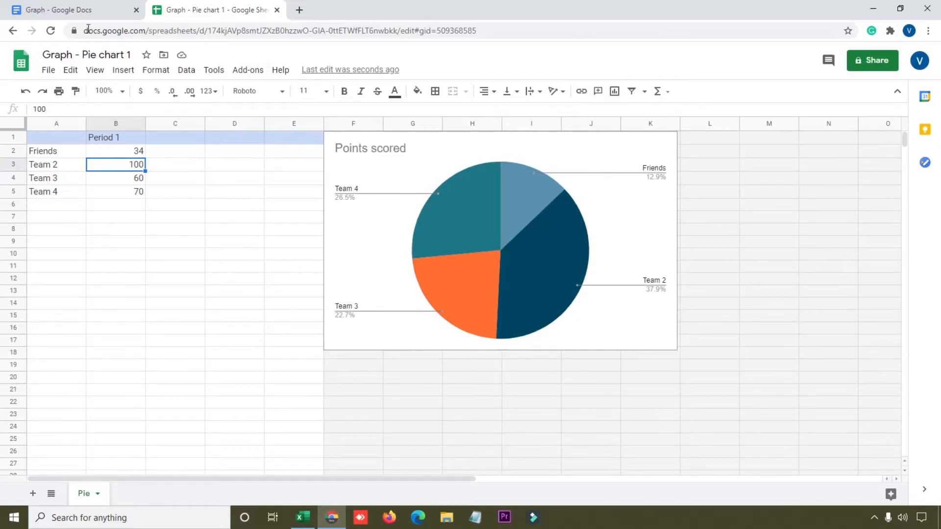
Step: Return to the Graph document and update its linked pie chart with the edited spreadsheet data
{"action": "left_click", "coordinate": [55, 12]}
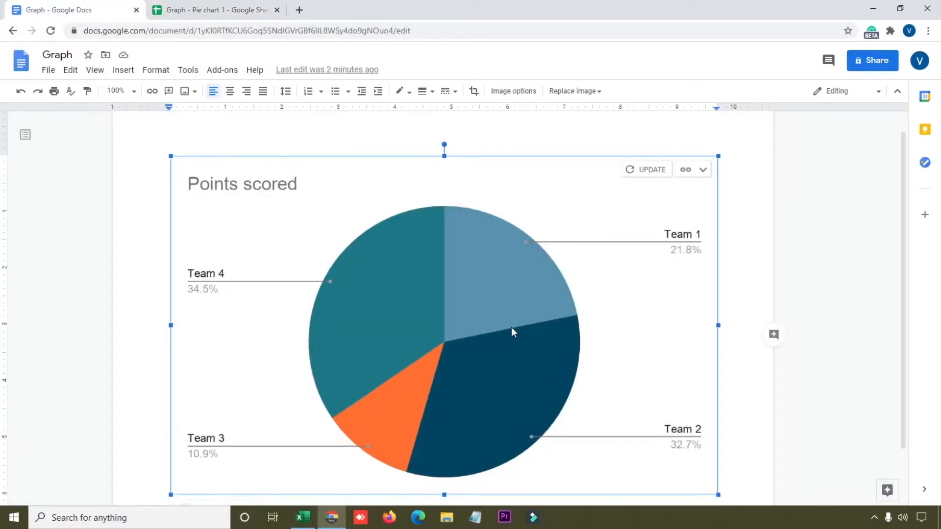
{"action": "left_click", "coordinate": [221, 10]}
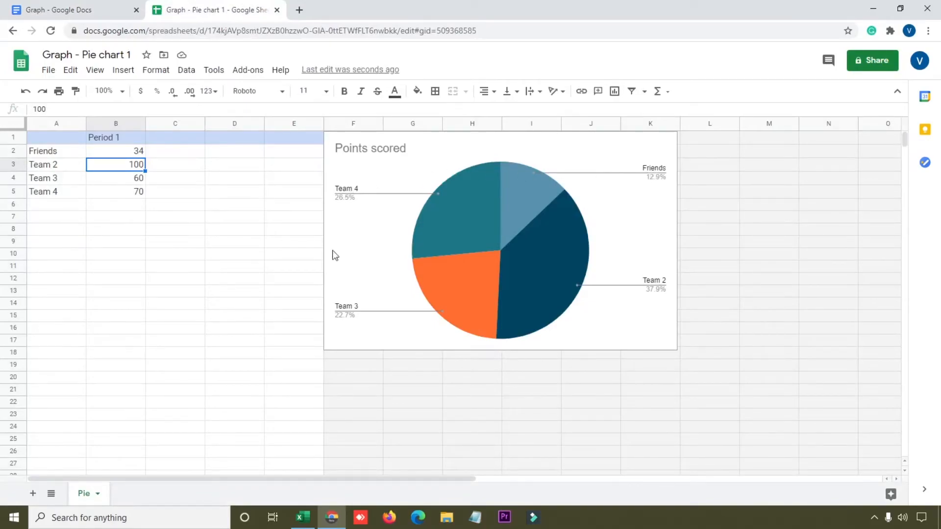
{"action": "left_click", "coordinate": [97, 9]}
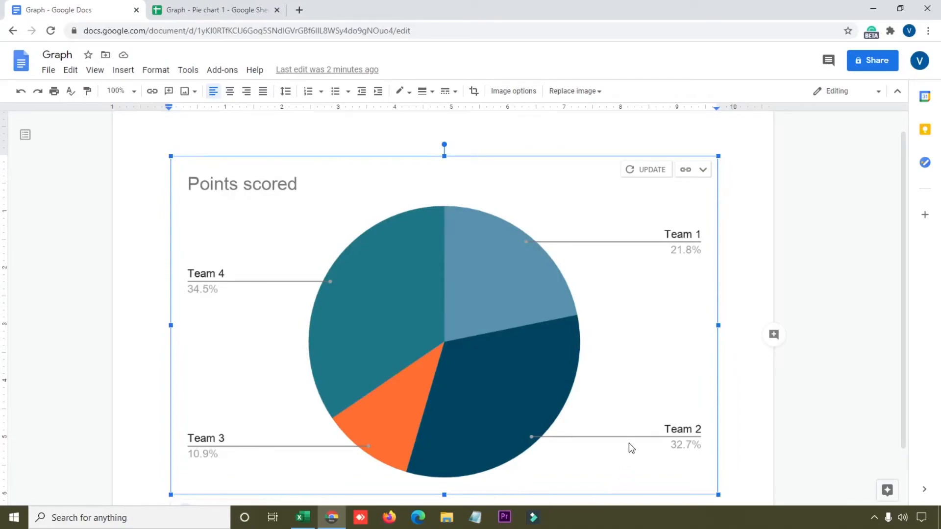
{"action": "left_click", "coordinate": [652, 170]}
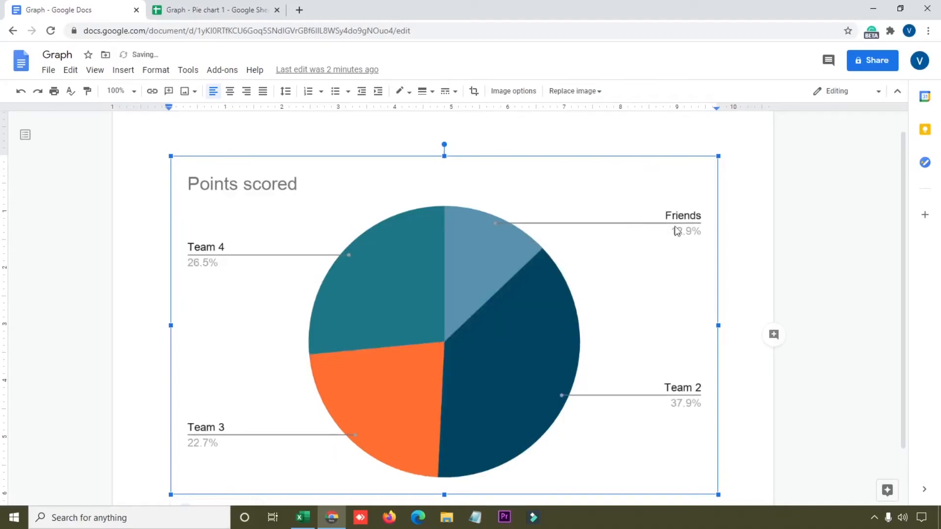